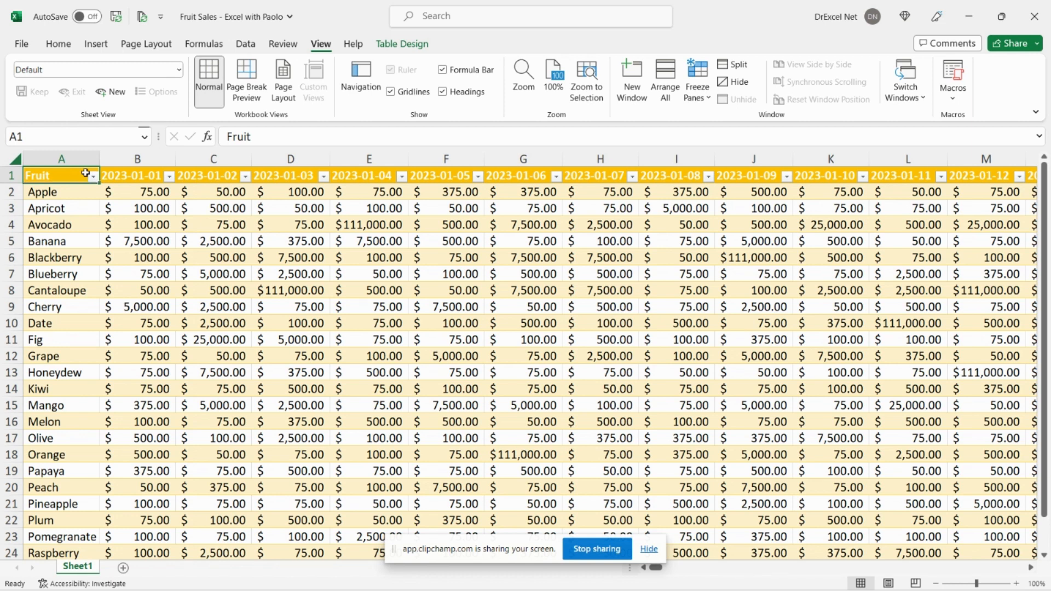
Examine the Fruit column, the header row and the date columns across the full width of the sales table
click(75, 159)
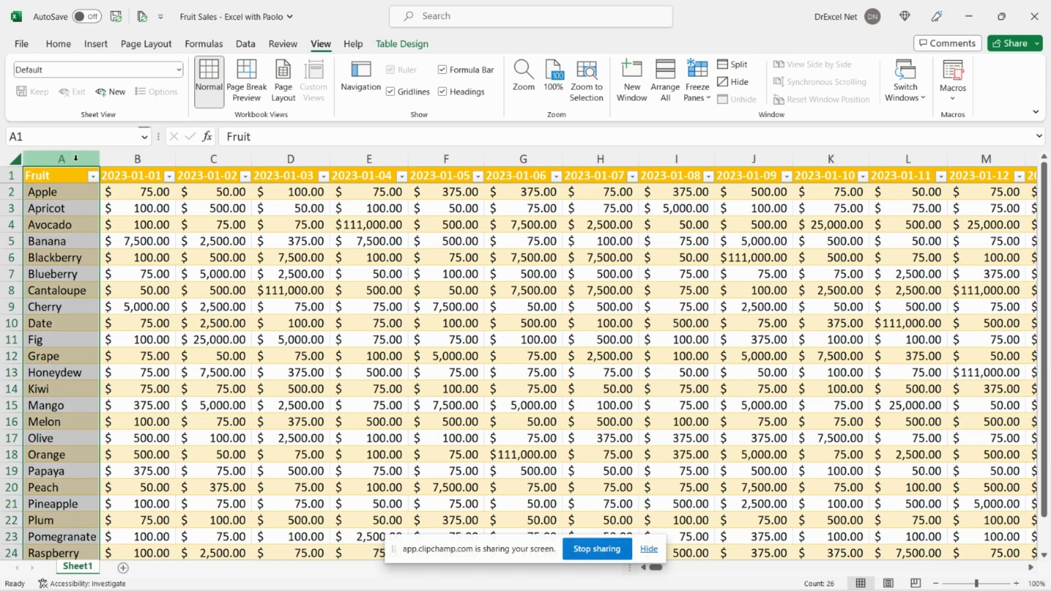
click(15, 176)
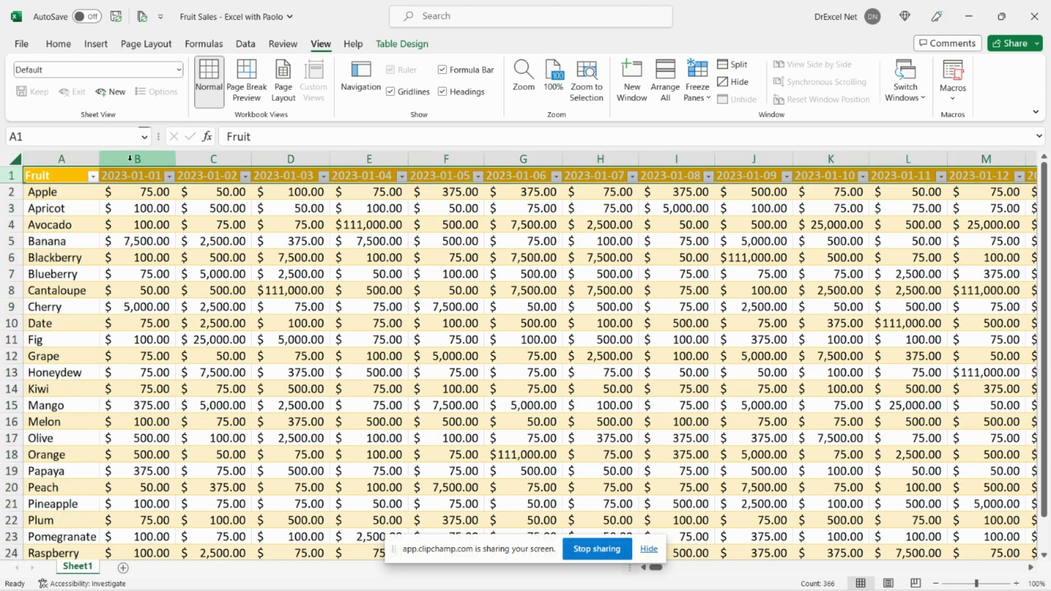
click(130, 159)
click(213, 158)
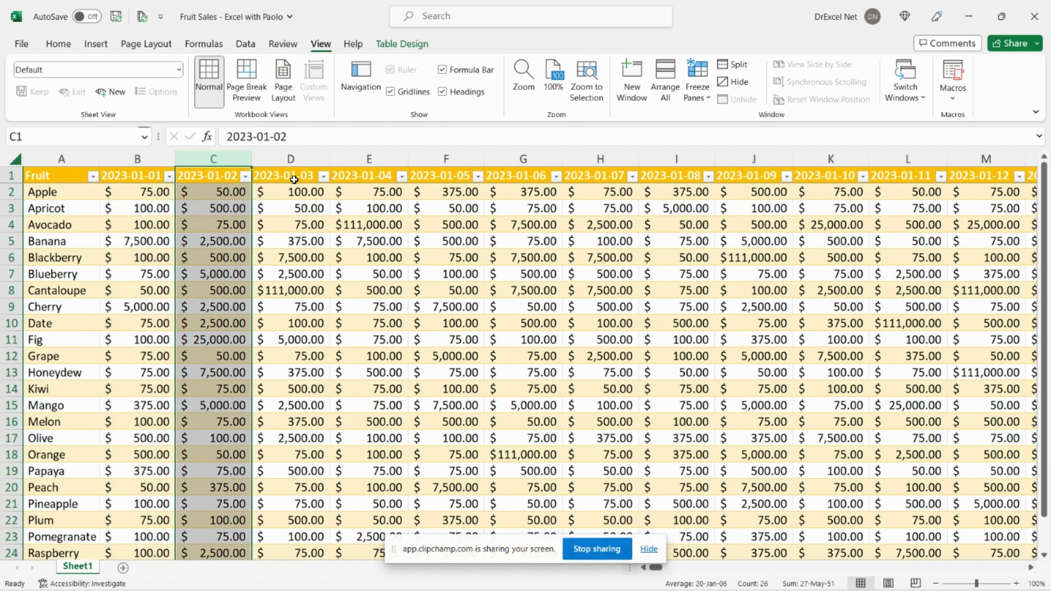
click(295, 176)
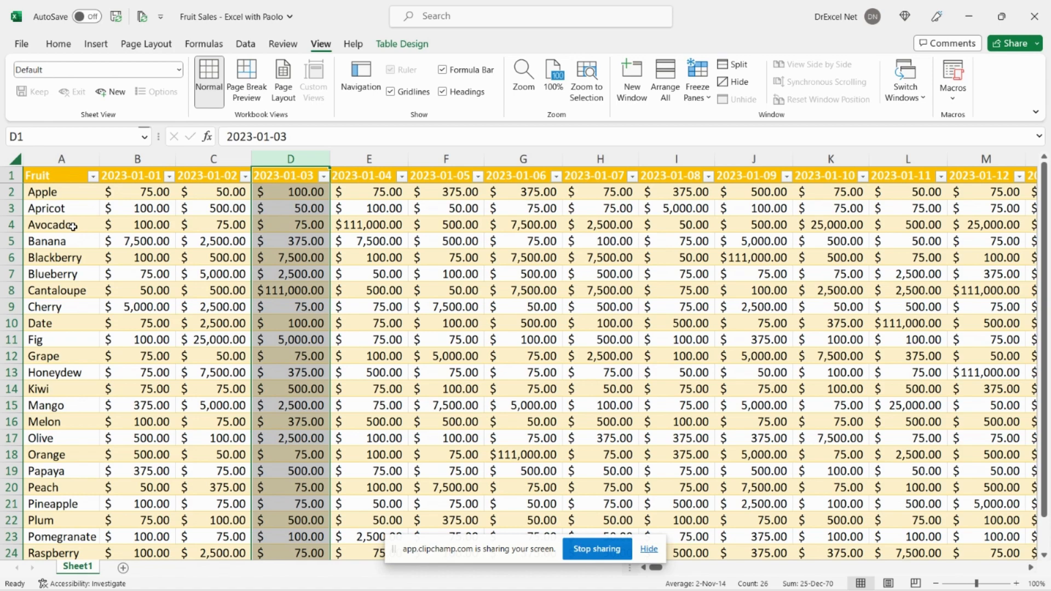
click(649, 549)
drag(656, 570, 1025, 572)
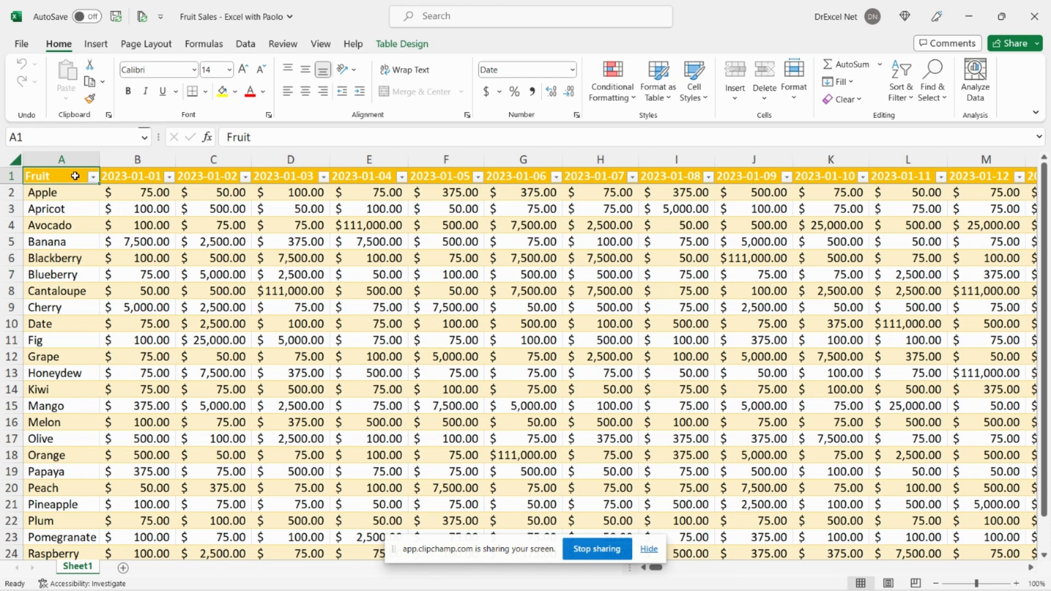
Create a PivotTable from Table1 on a new worksheet
click(96, 44)
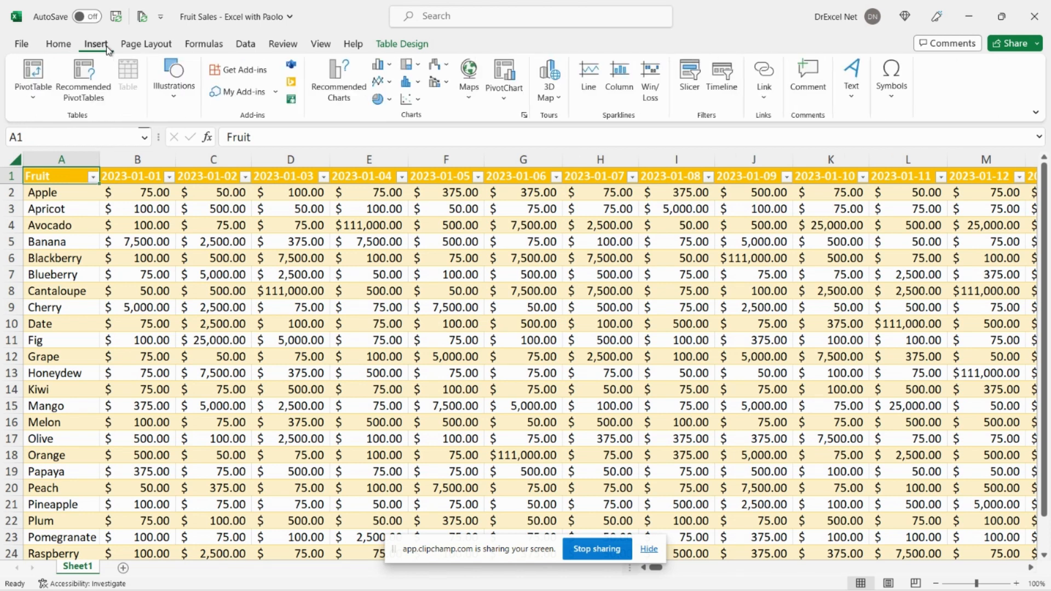
click(30, 82)
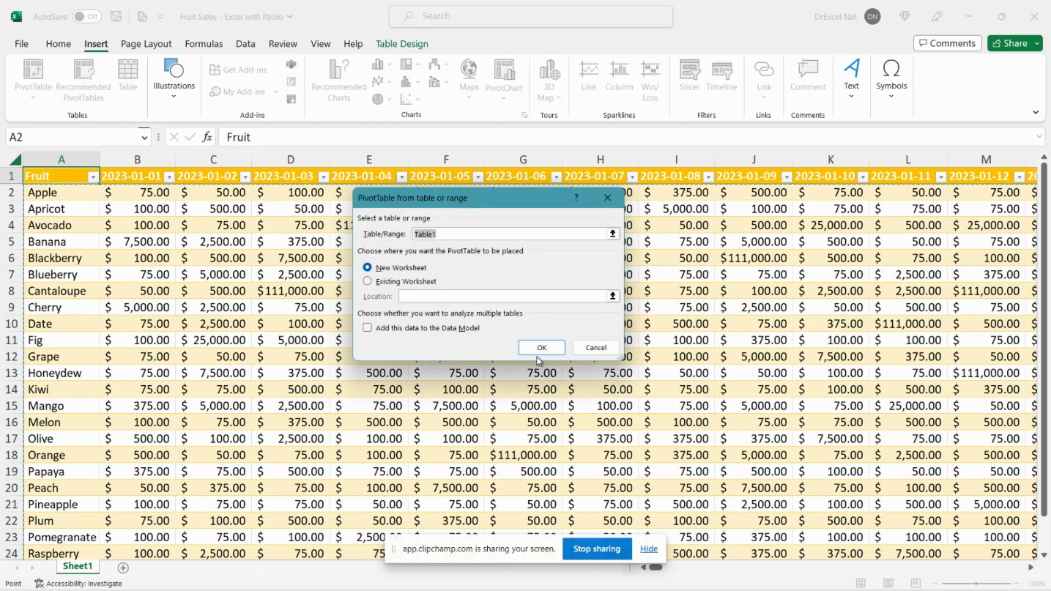
click(538, 350)
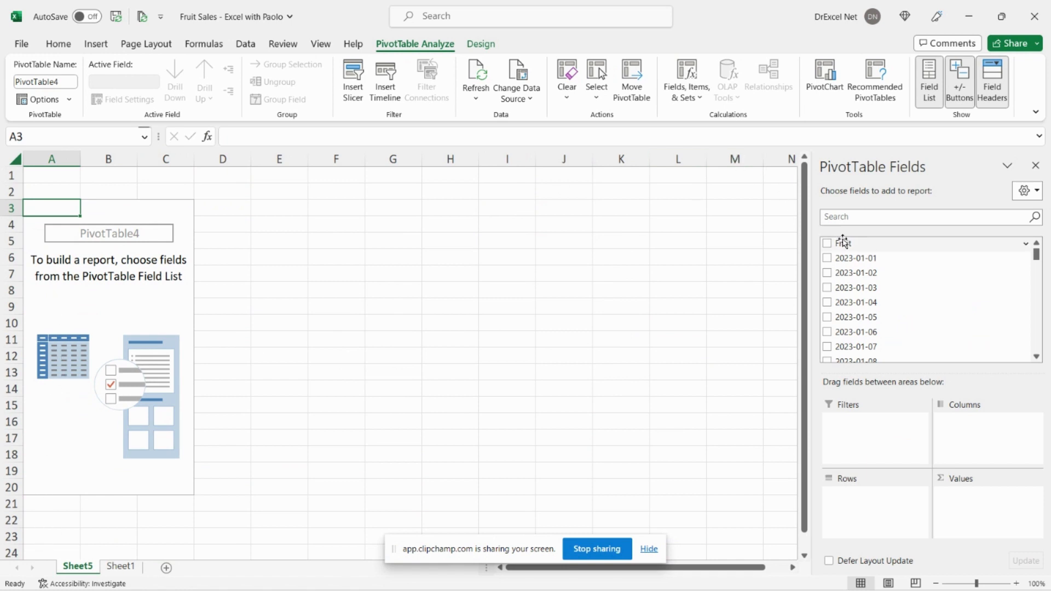
Place Fruit in the PivotTable rows and the 2023-01-01, 2023-01-02 and 2023-01-03 fields in the columns
drag(843, 243, 870, 508)
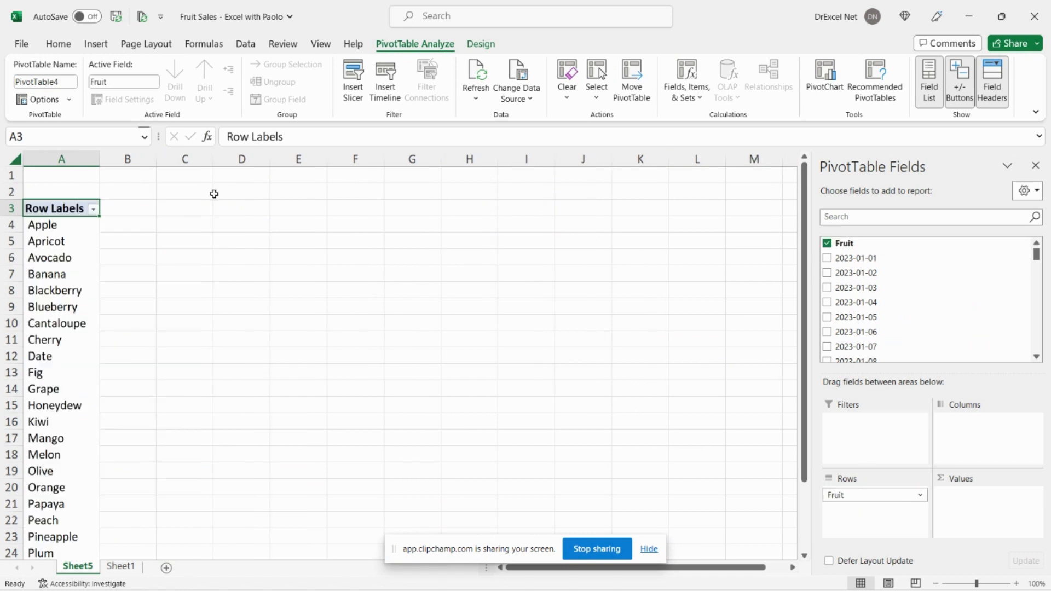
drag(882, 257, 961, 433)
drag(858, 272, 984, 433)
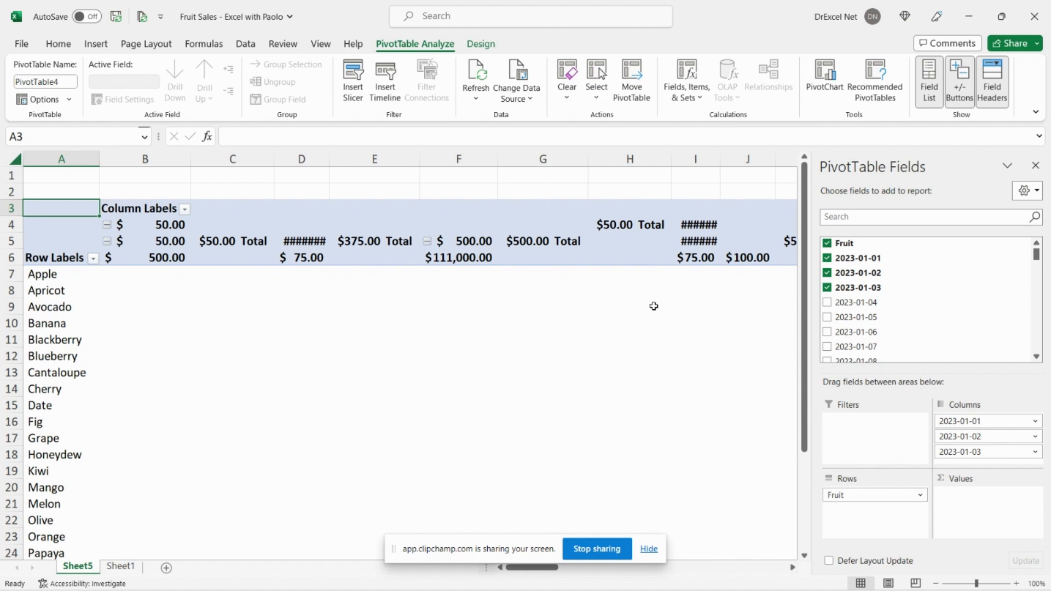
Return to Sheet1 and review the layout of the source table down to its last row
click(120, 566)
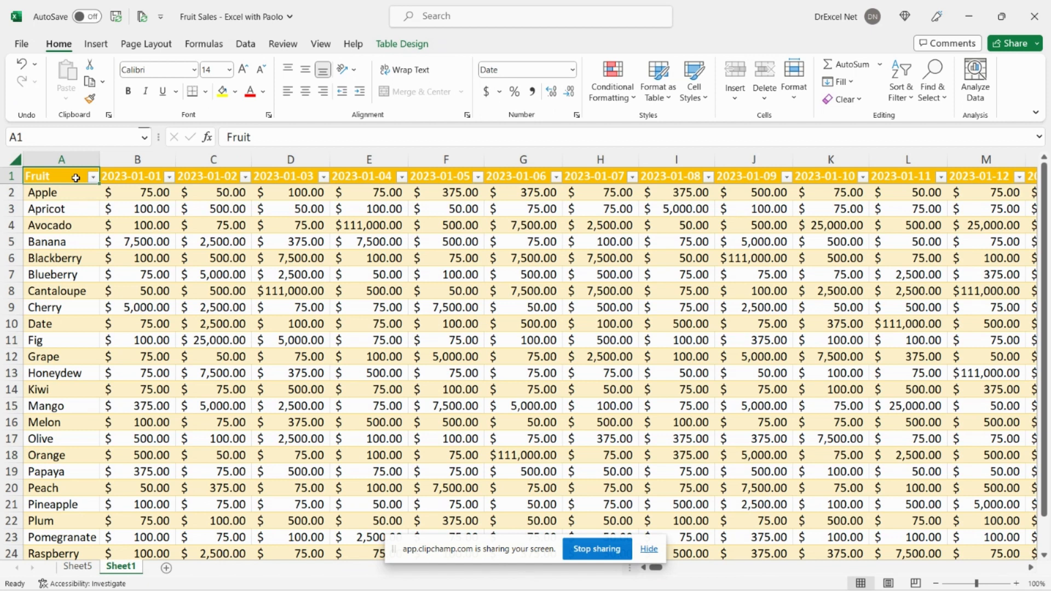
click(655, 549)
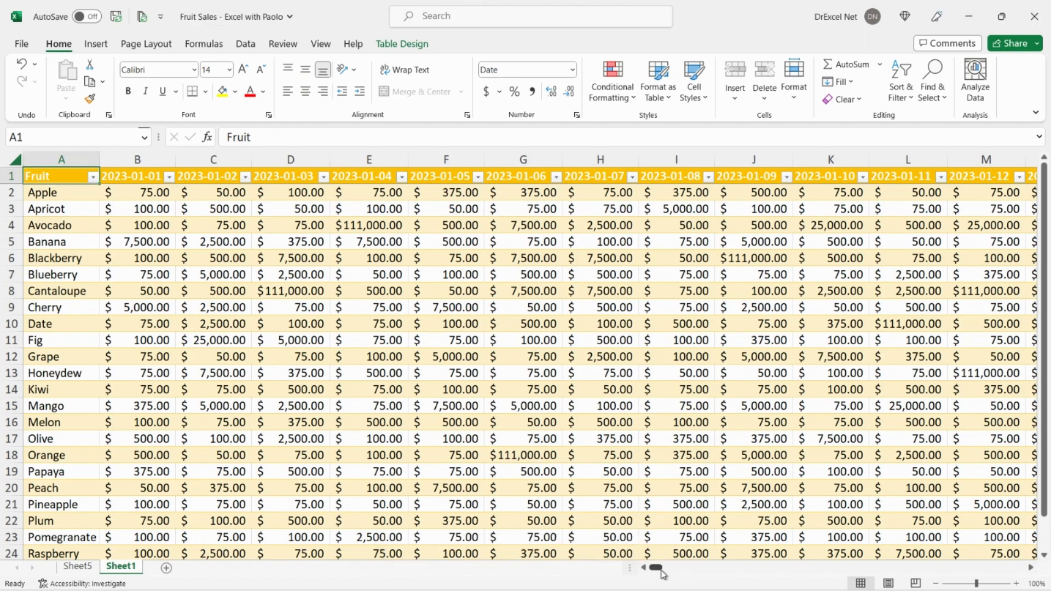
mouse_move(663, 573)
mouse_down()
mouse_move(750, 570)
mouse_move(654, 572)
mouse_up()
scroll(105, 199, down, 4)
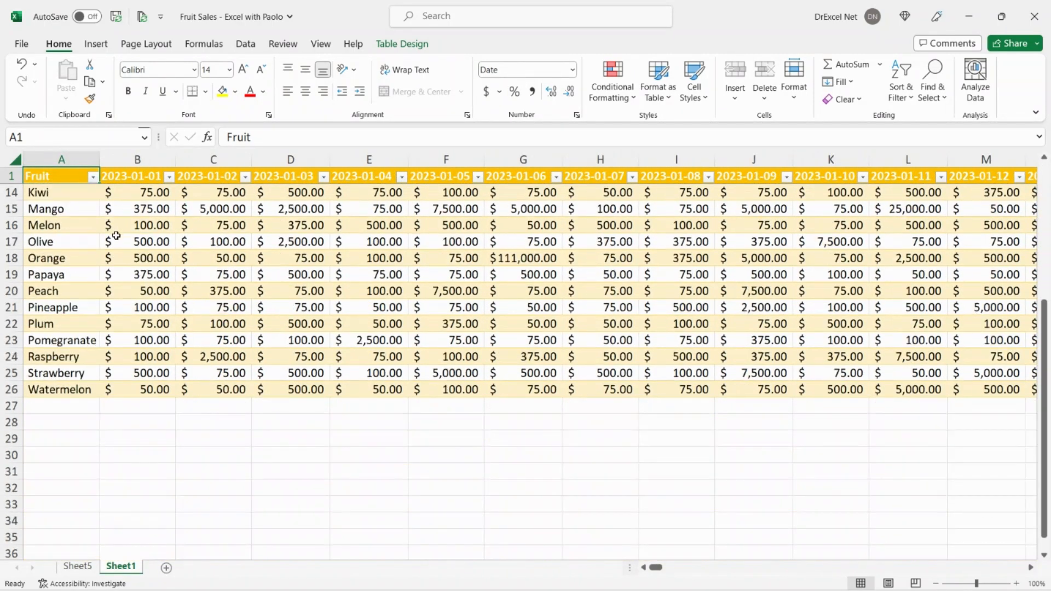
scroll(116, 236, up, 4)
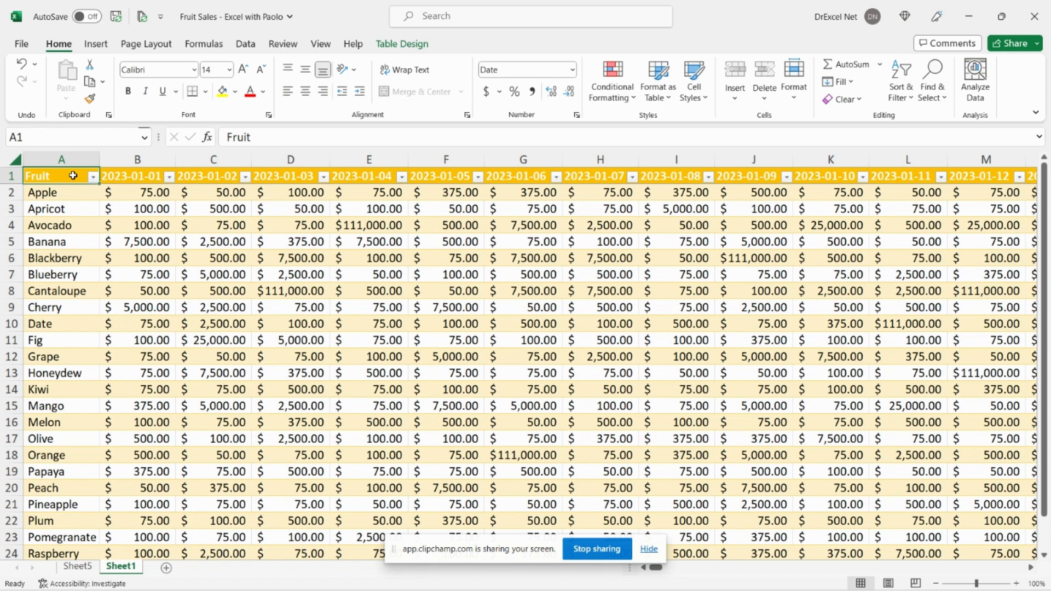
Load the fruit sales table into Power Query and rename the query FruitStandData
click(245, 44)
click(124, 101)
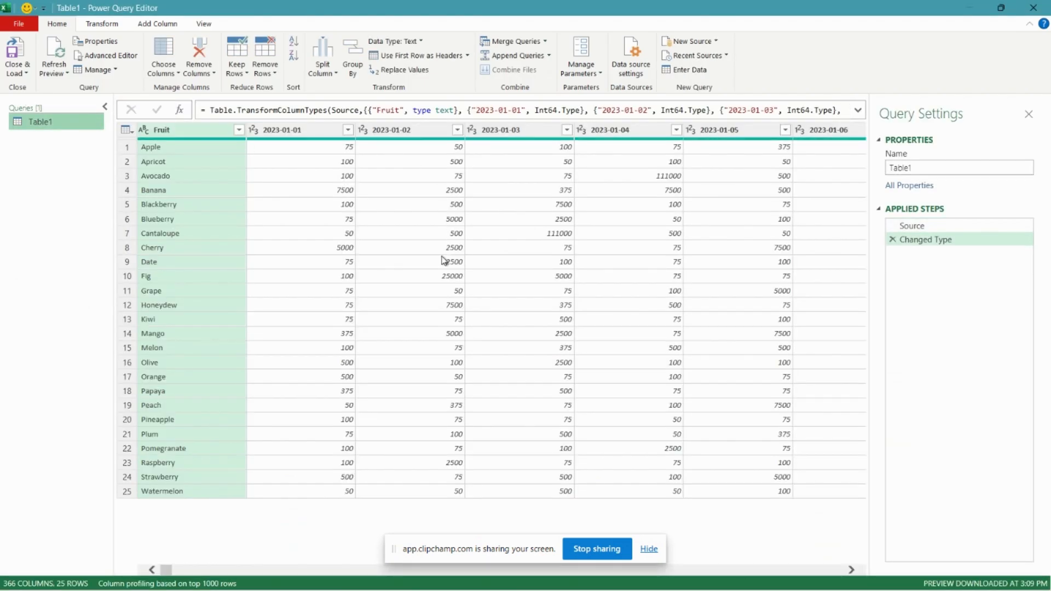
double_click(903, 168)
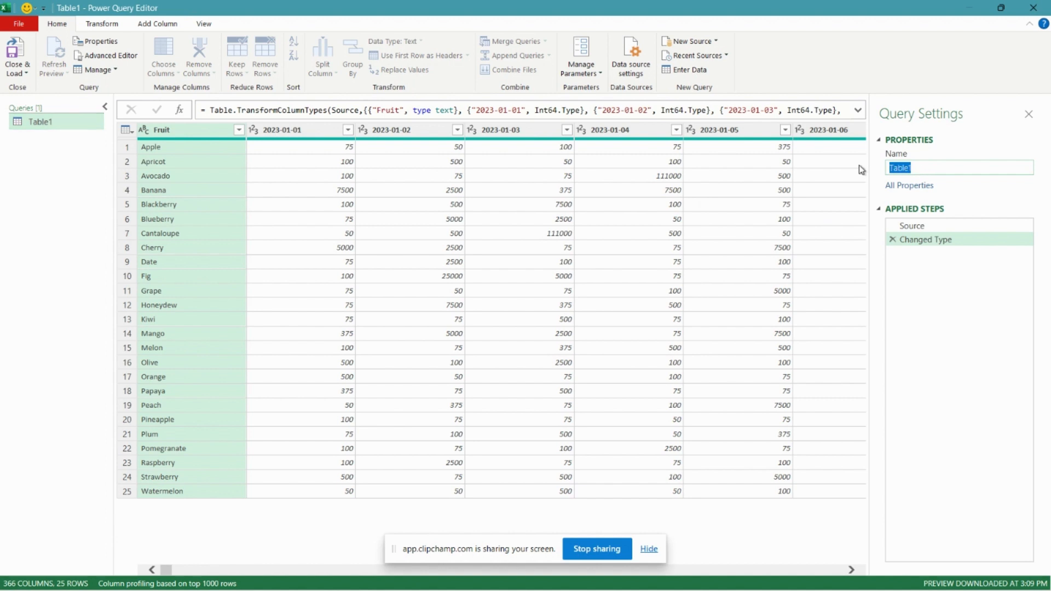
text(FruitStandData)
key(Return)
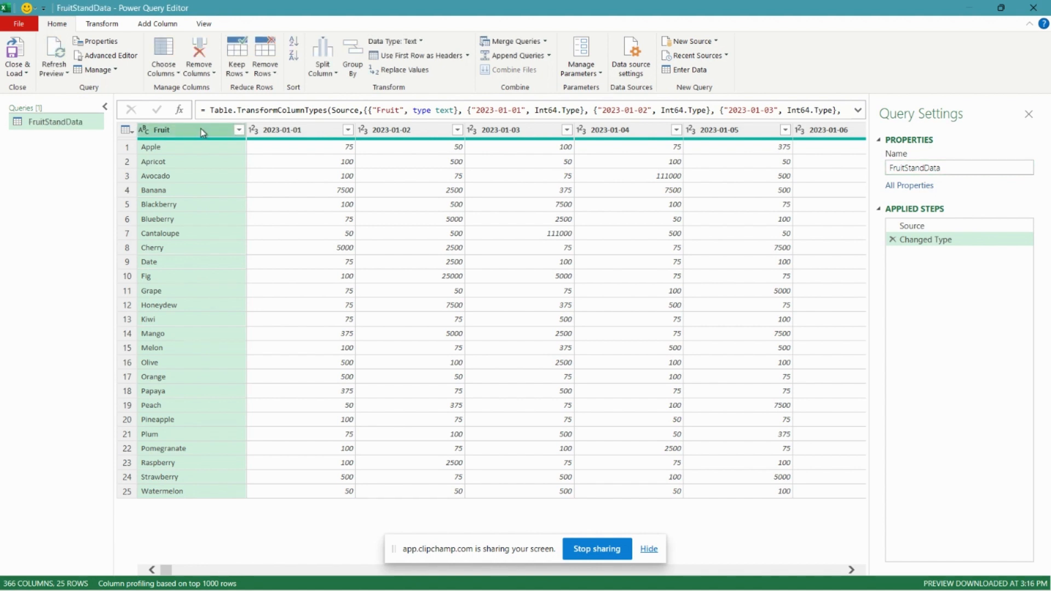
Unpivot all the date columns, leaving only the Fruit column out of the selection
key(ctrl+a)
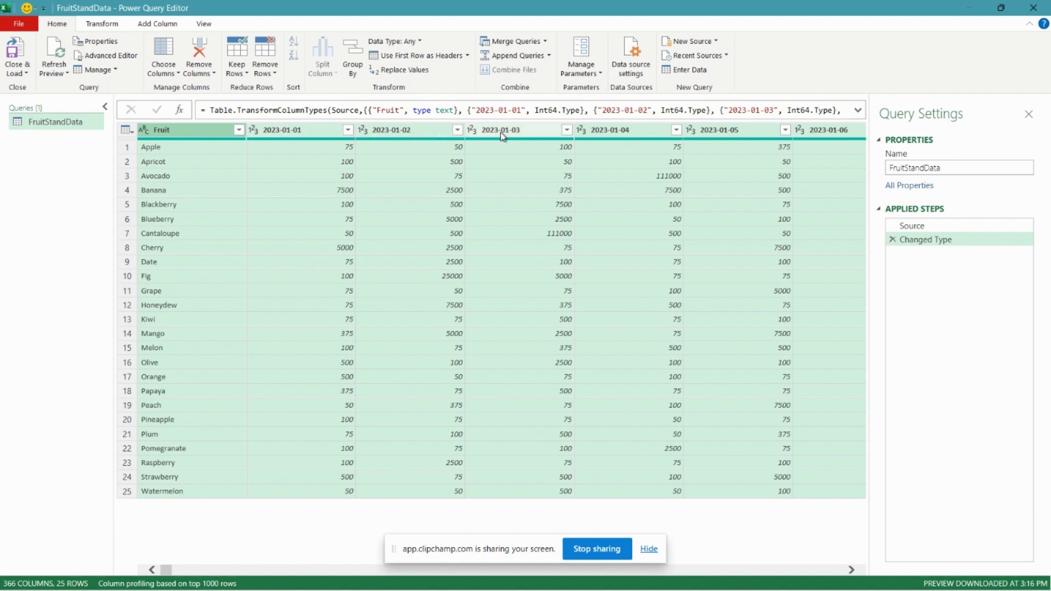
ctrl+click(191, 129)
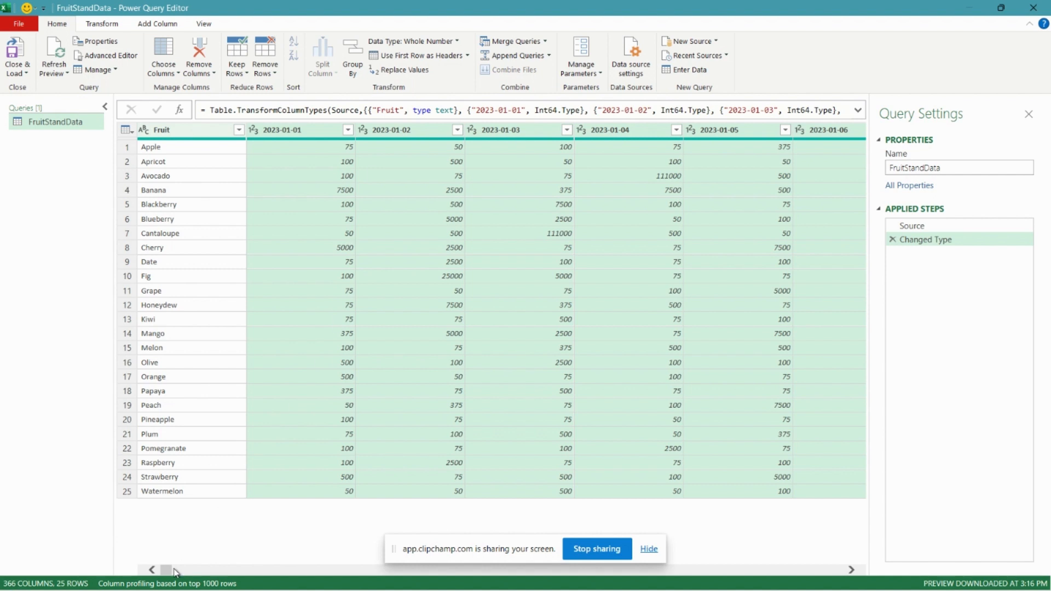
mouse_move(166, 569)
mouse_down()
mouse_move(228, 577)
mouse_move(166, 572)
mouse_up()
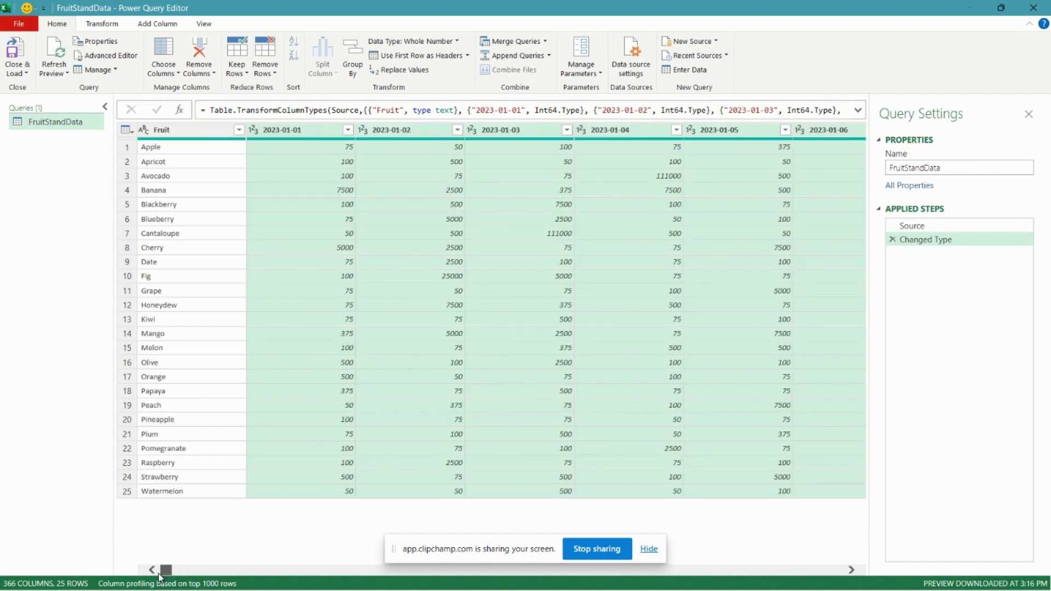
right_click(288, 135)
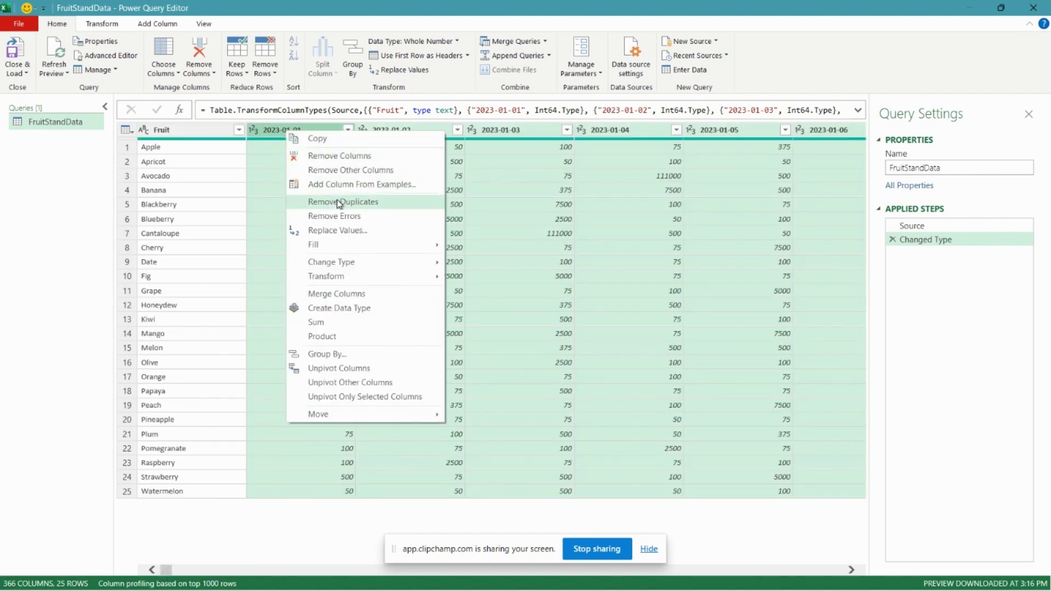
click(339, 368)
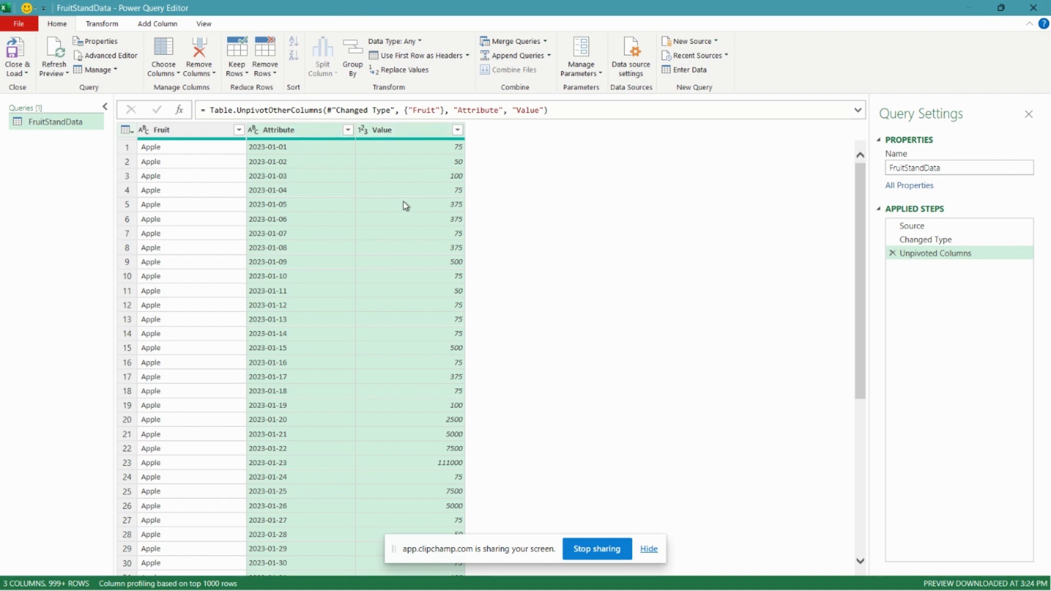
Rename the Attribute column to Date and the Value column to Sales Amount
double_click(318, 129)
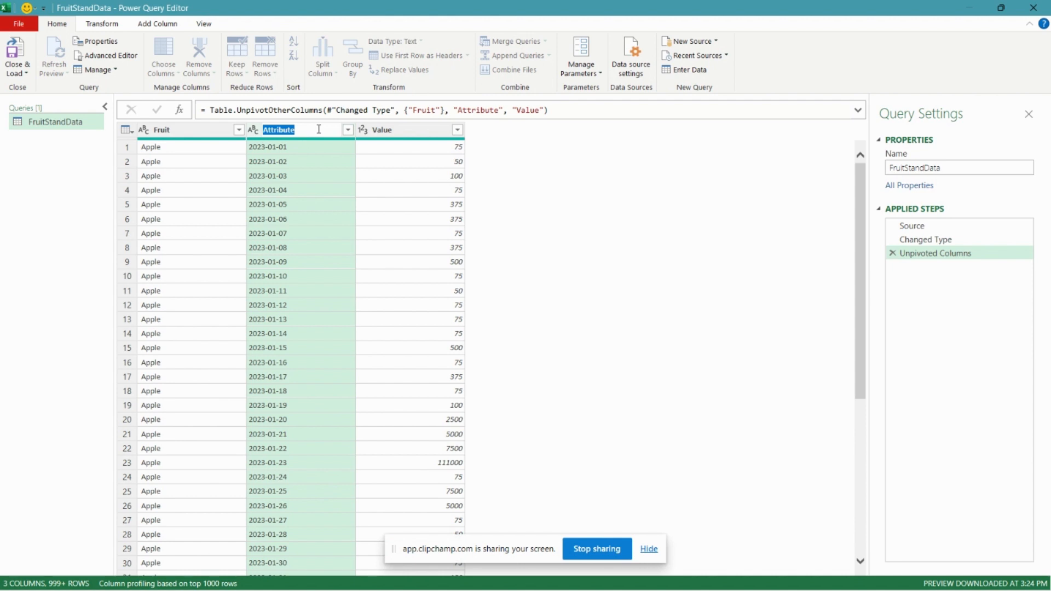
text(Date)
key(Return)
double_click(421, 131)
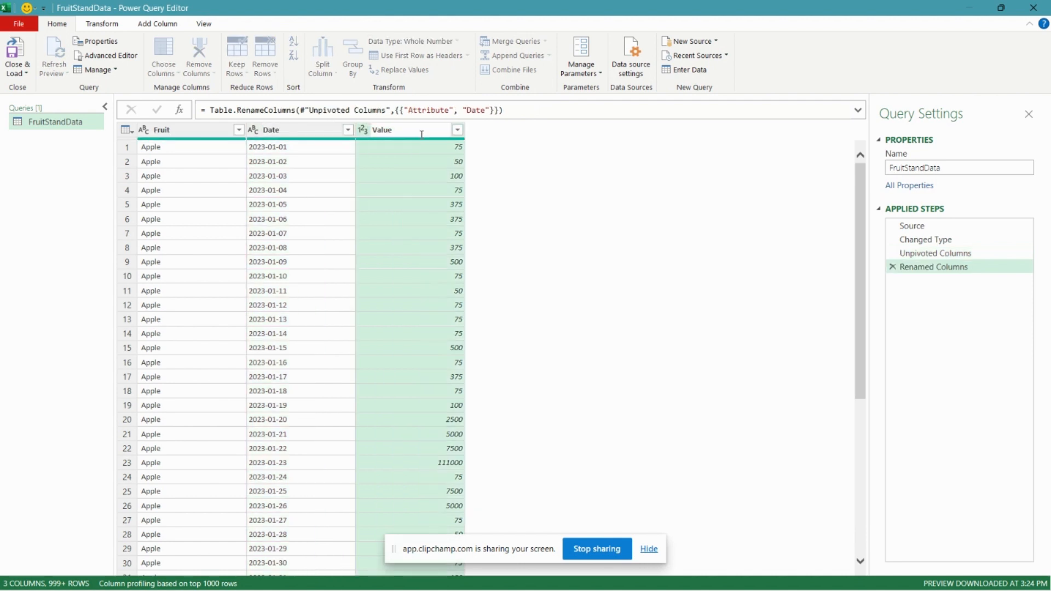
text(Sales Amount)
key(Return)
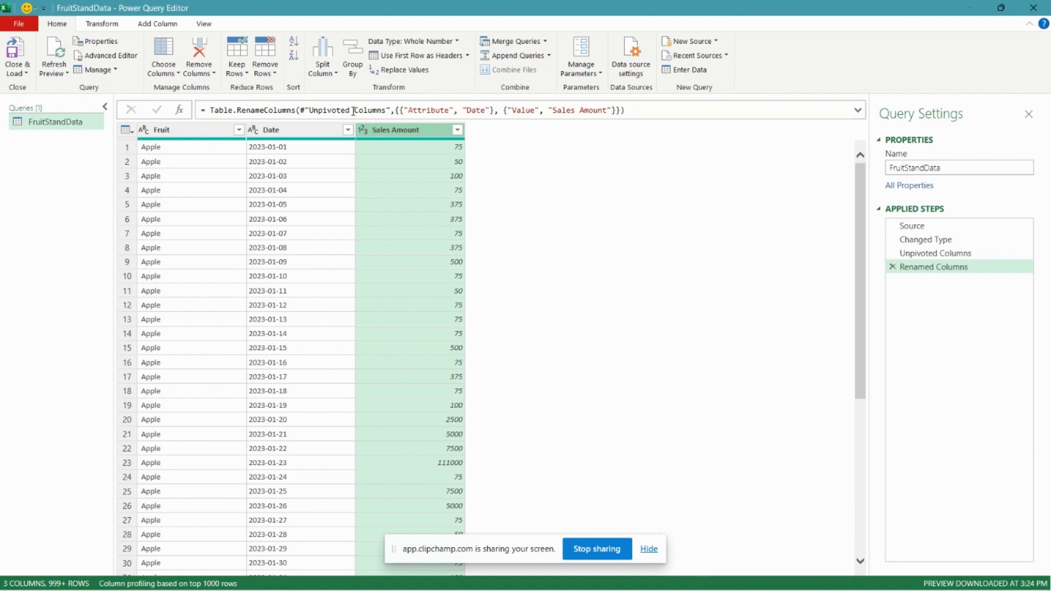
Change the Date column's data type to Date and the Sales Amount column's data type to Currency
right_click(327, 135)
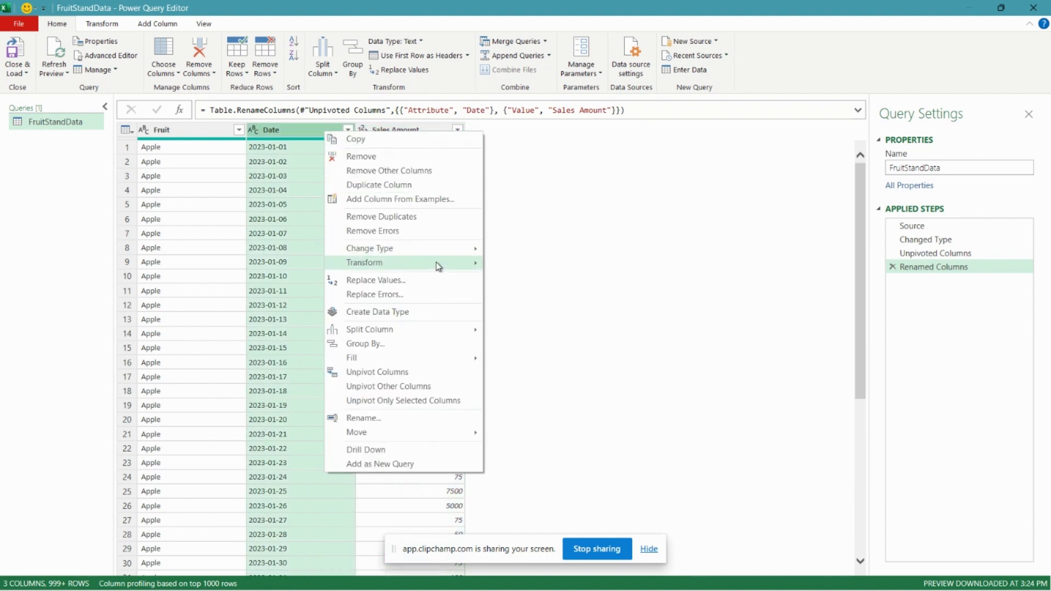
mouse_move(441, 256)
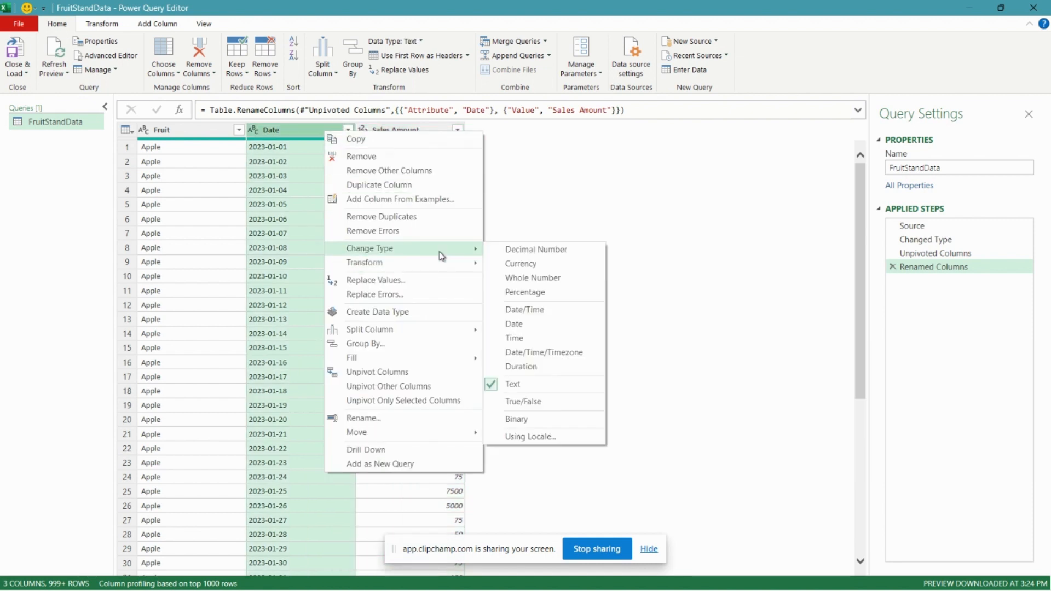
click(522, 324)
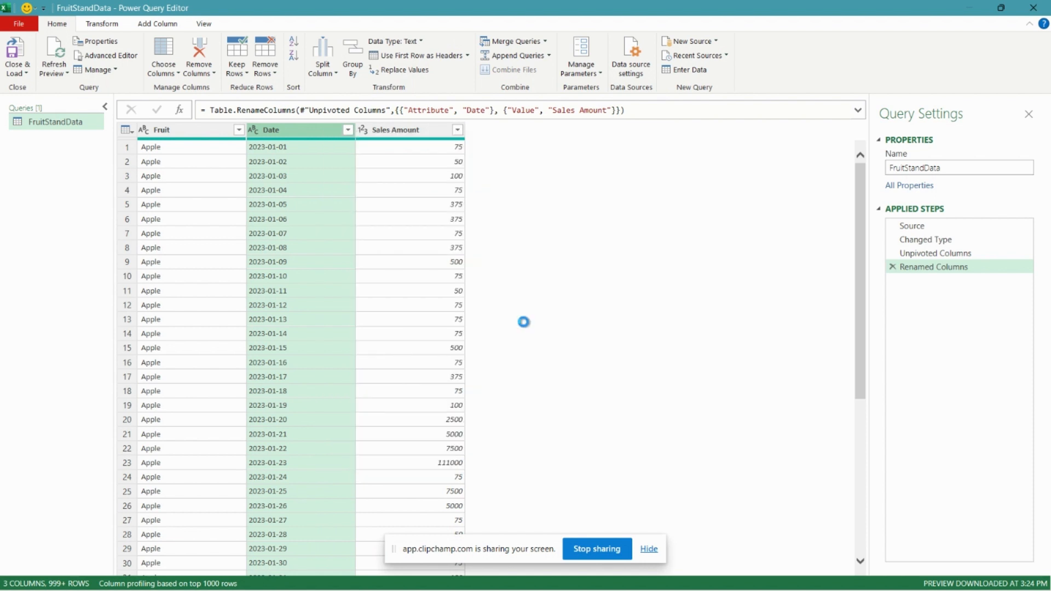
right_click(439, 134)
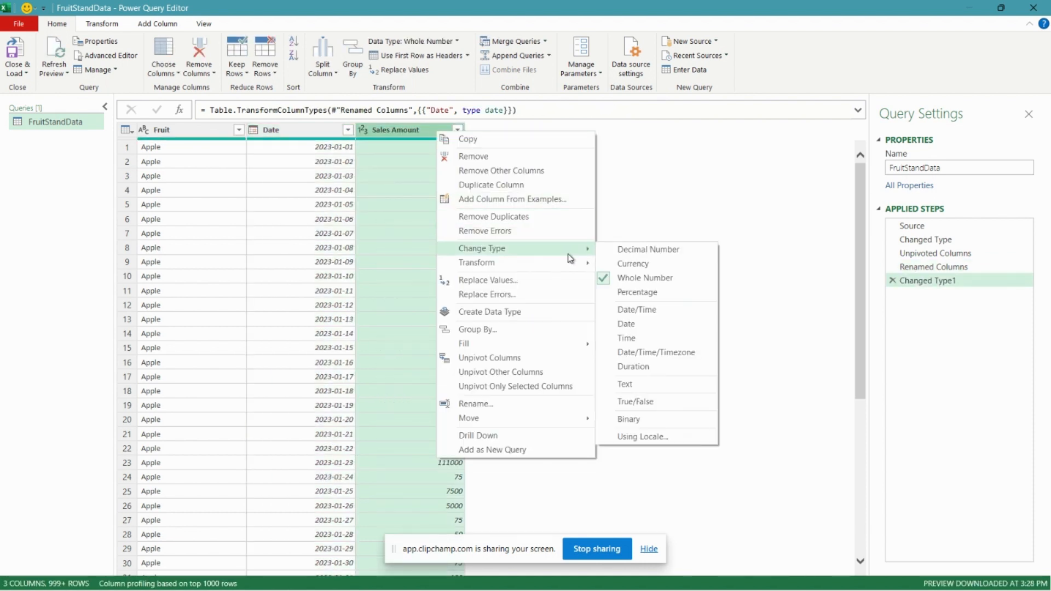
mouse_move(570, 255)
click(623, 264)
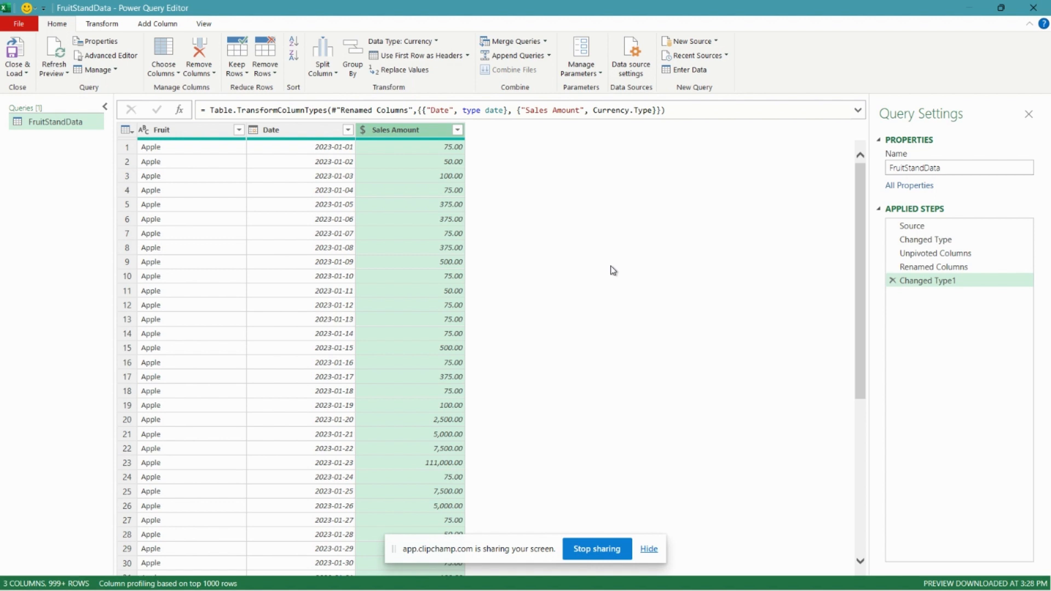
Load the query results into a worksheet and create a PivotTable from the FruitStandData table on a new worksheet
click(23, 56)
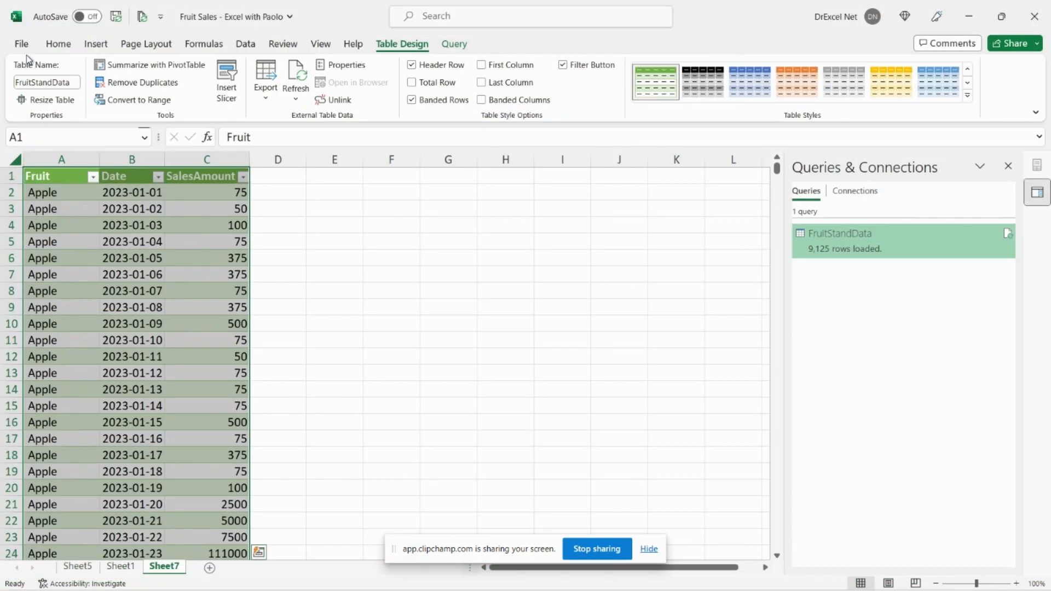
click(71, 175)
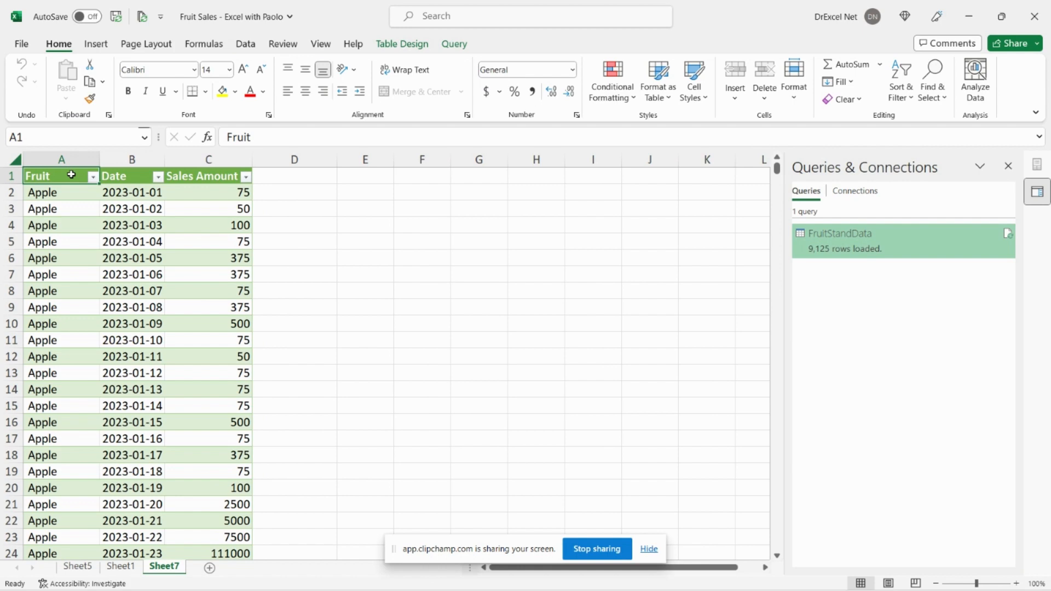
click(96, 44)
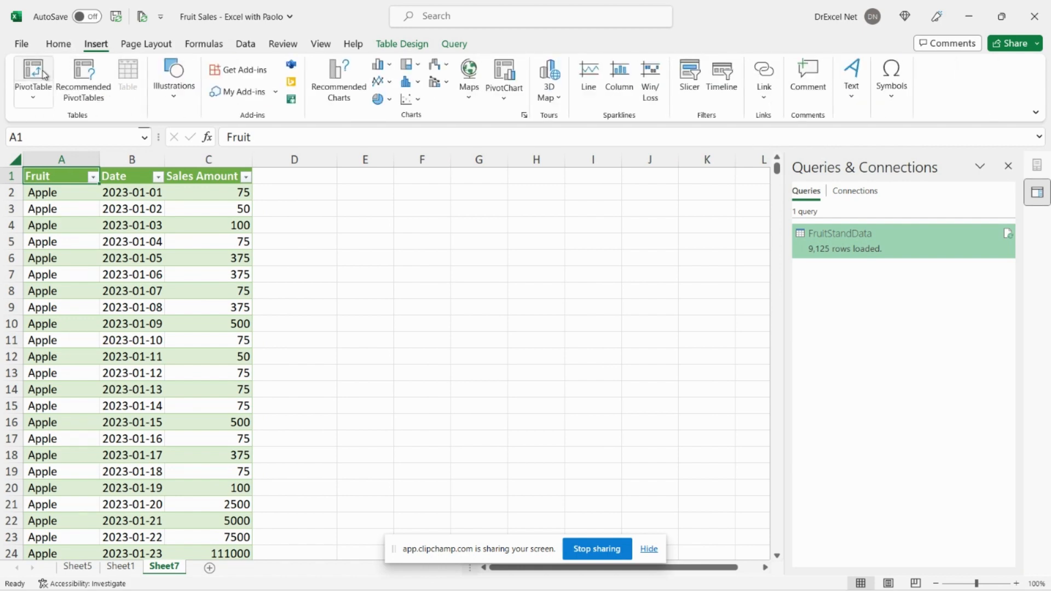
click(34, 77)
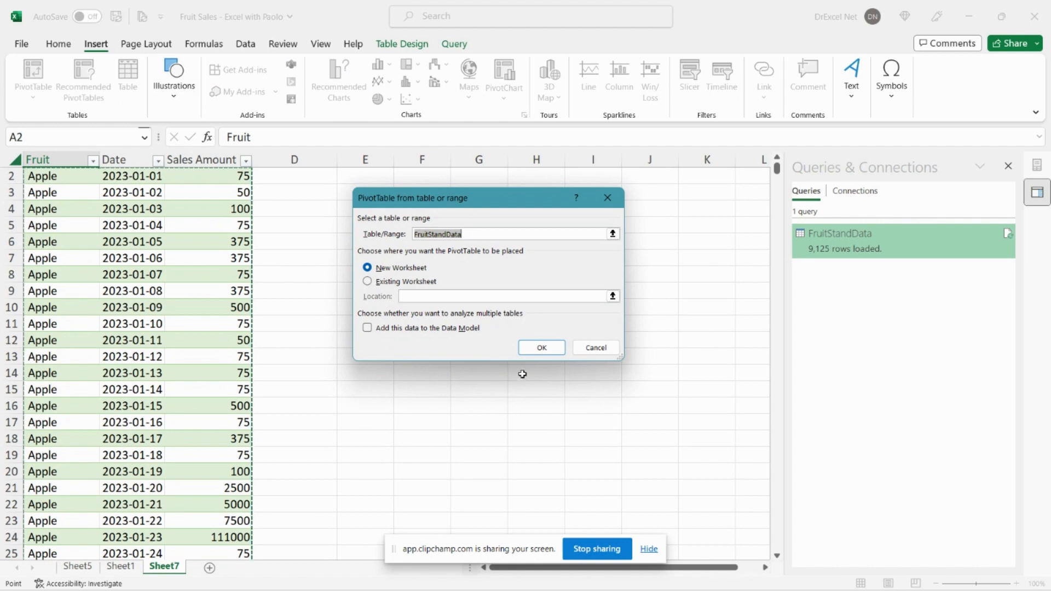
click(543, 349)
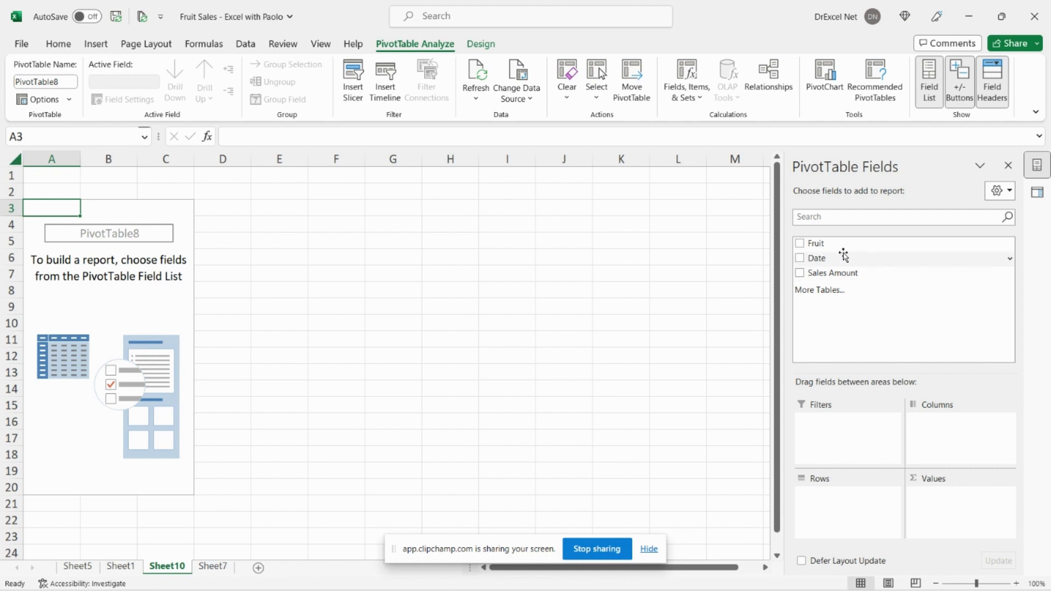
Lay out the PivotTable with Fruit as rows, Date as columns and the sum of Sales Amount as values
drag(840, 243, 848, 495)
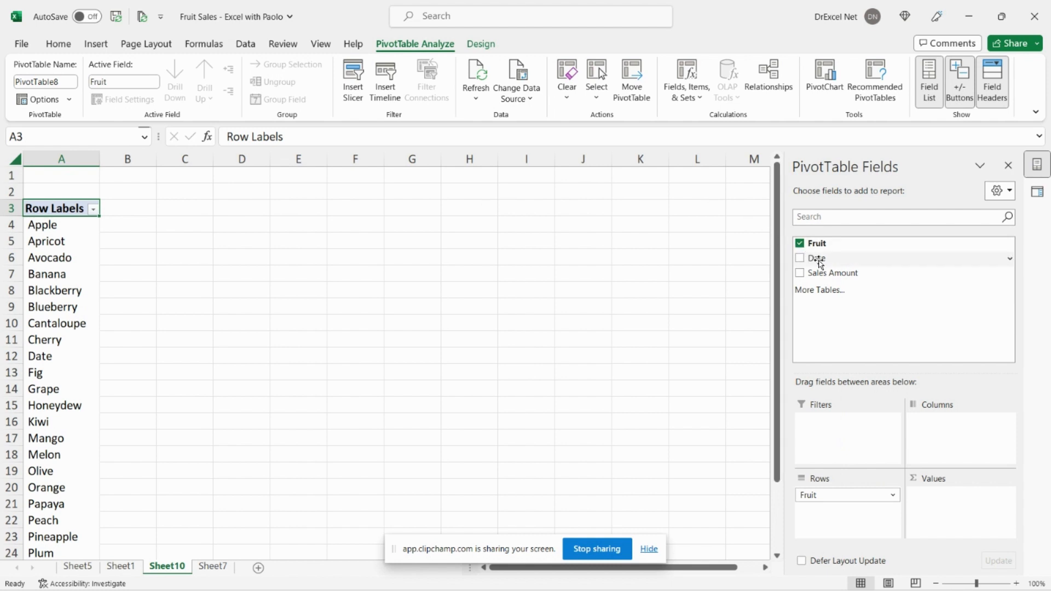
drag(820, 263, 952, 446)
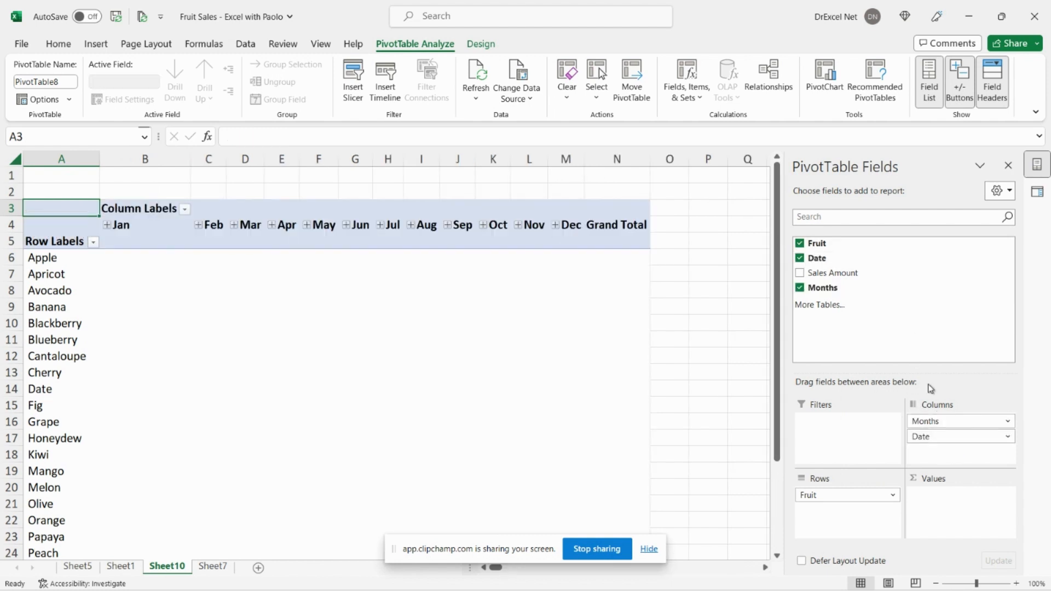
drag(840, 273, 960, 514)
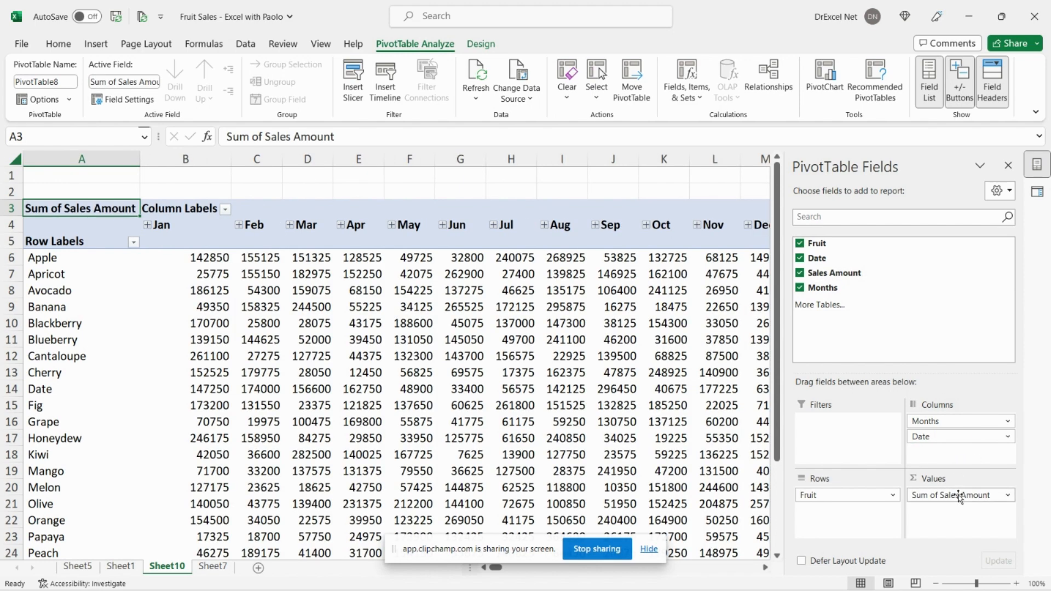
Set the number format of the PivotTable's Sales Amount values to Currency with two decimal places and the $ symbol
click(58, 44)
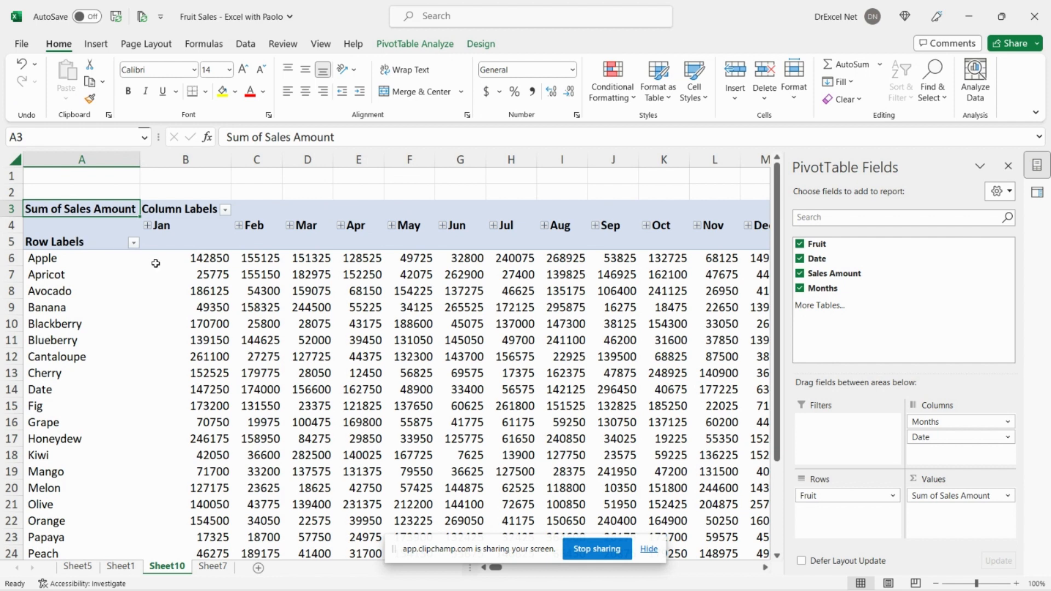
right_click(250, 275)
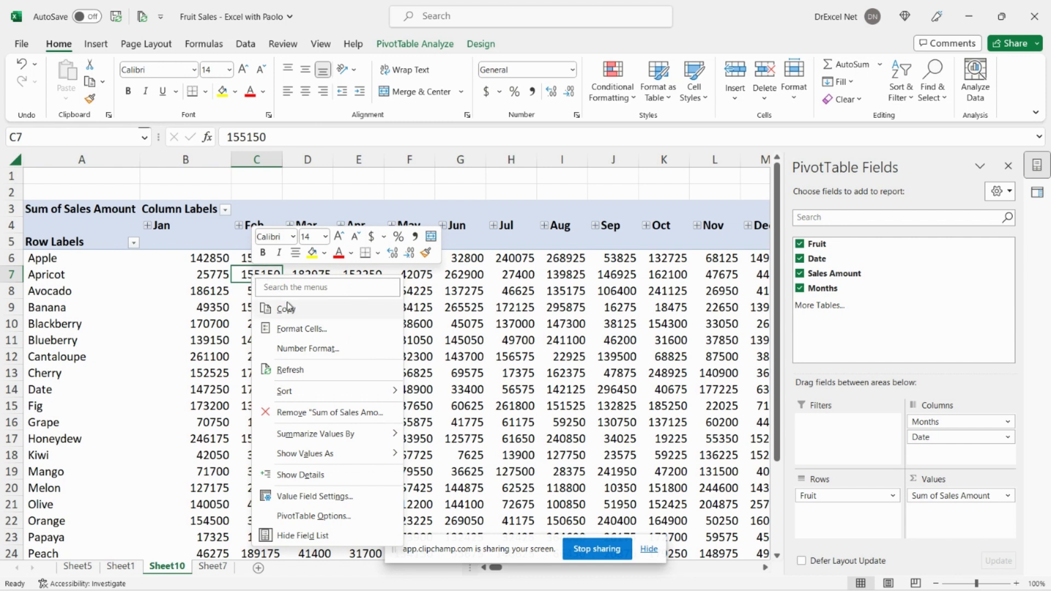
click(307, 348)
click(143, 245)
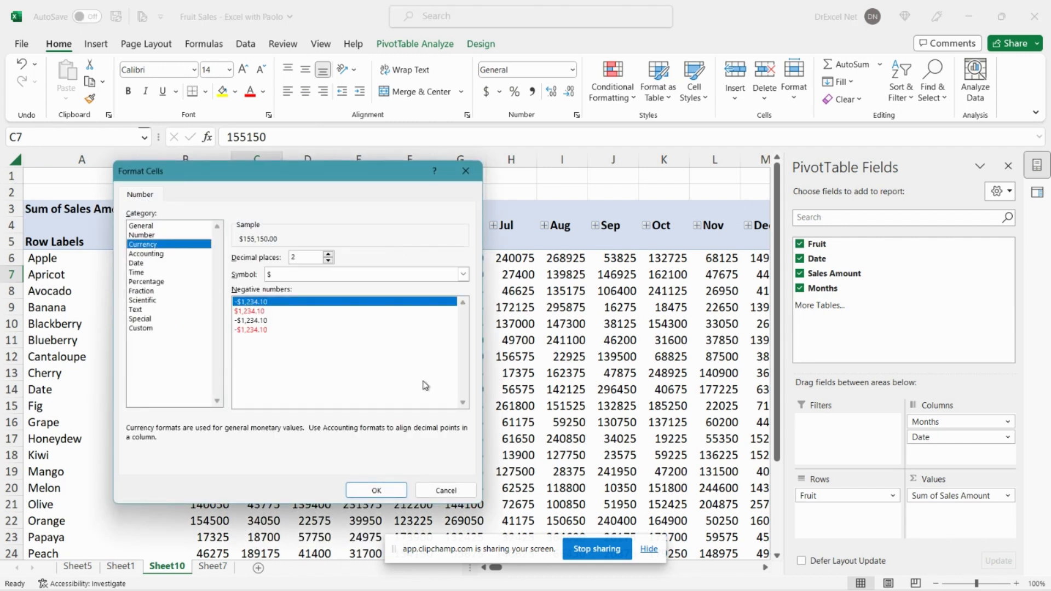
click(374, 486)
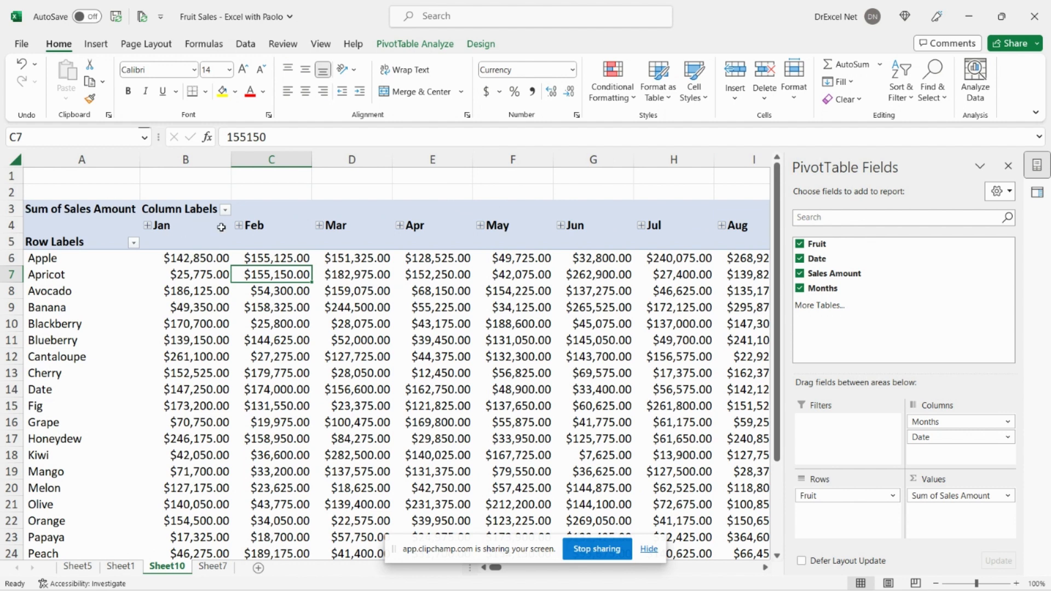
Group the PivotTable's date columns by Quarters only, removing the Days and Months grouping
right_click(182, 228)
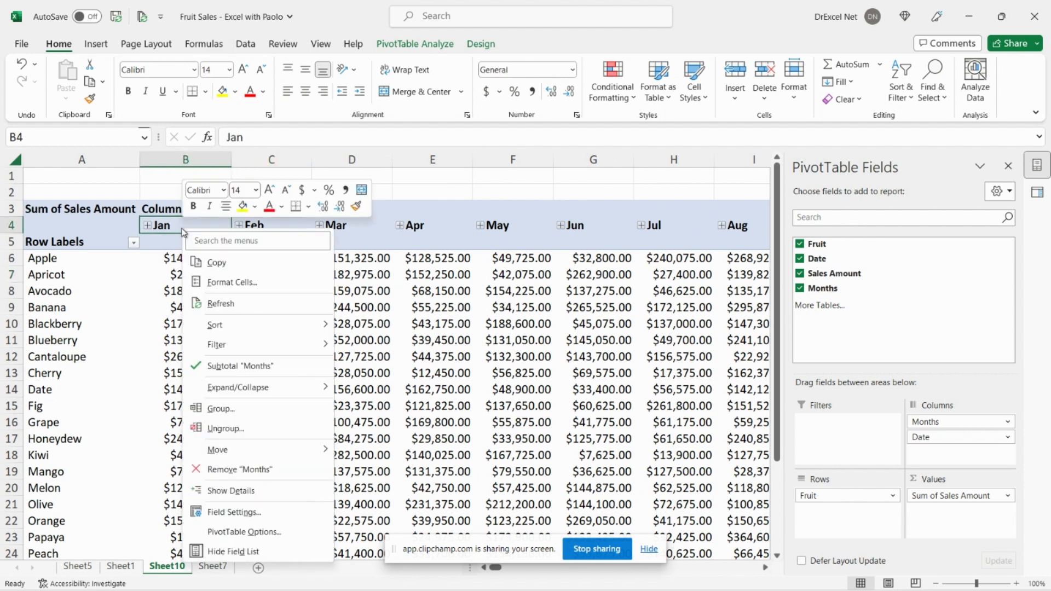
click(224, 409)
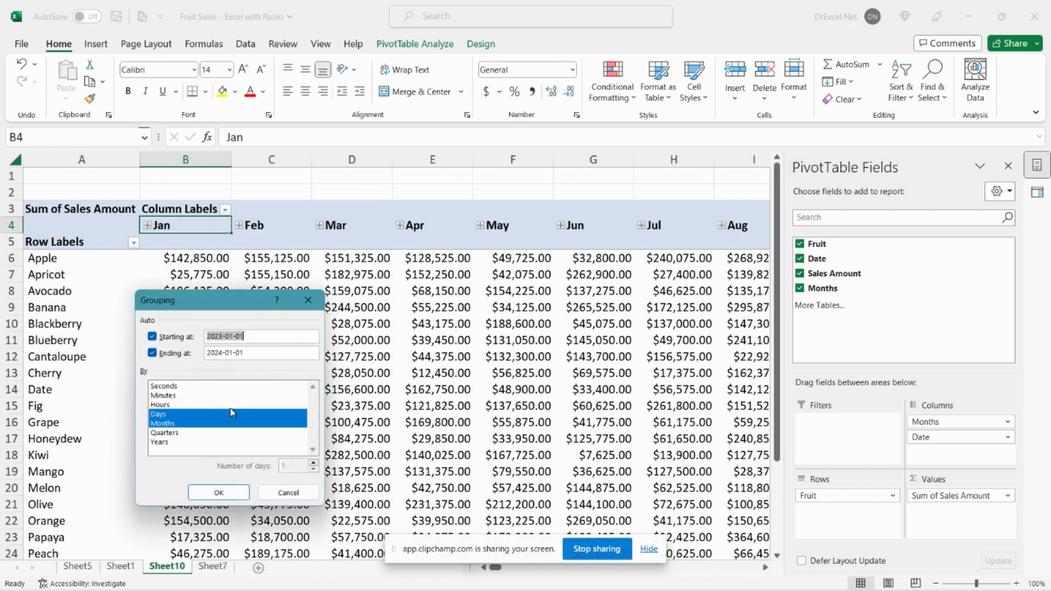
click(181, 413)
click(175, 424)
click(178, 433)
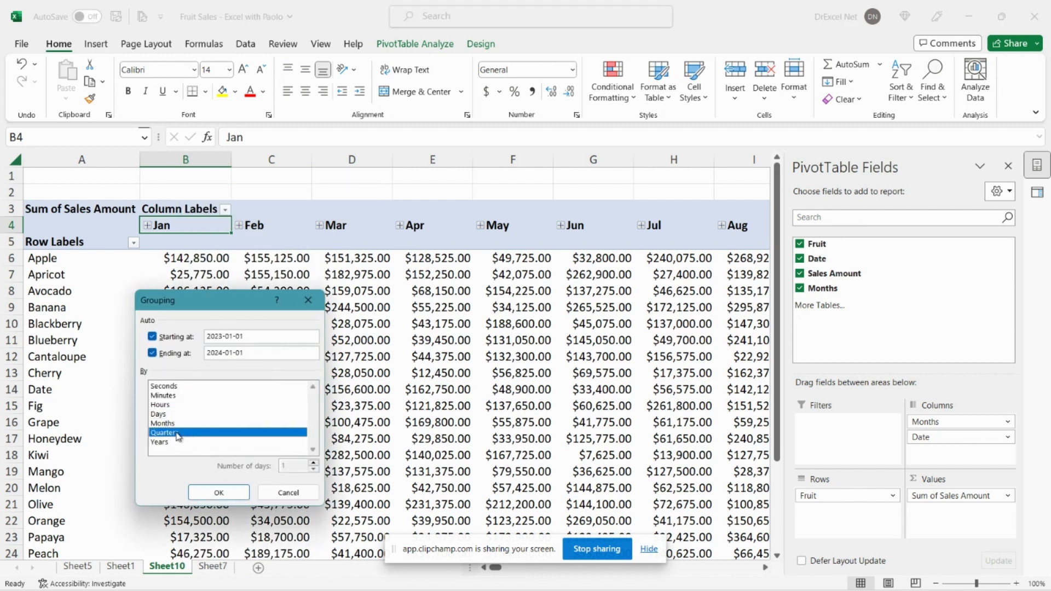
click(195, 492)
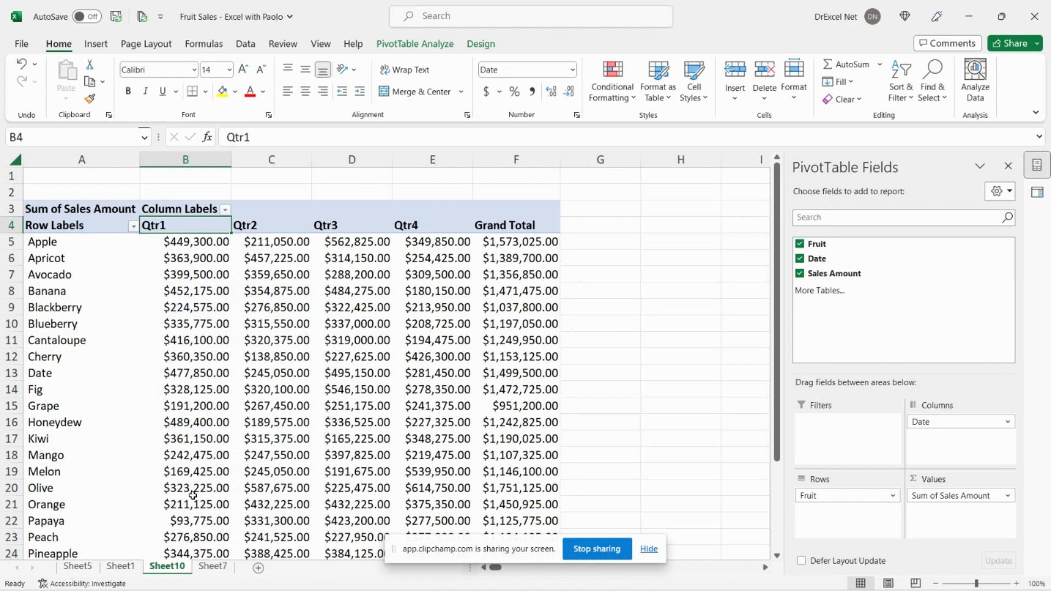
Apply the green PivotTable style from the last column of the fourth Medium row
click(479, 46)
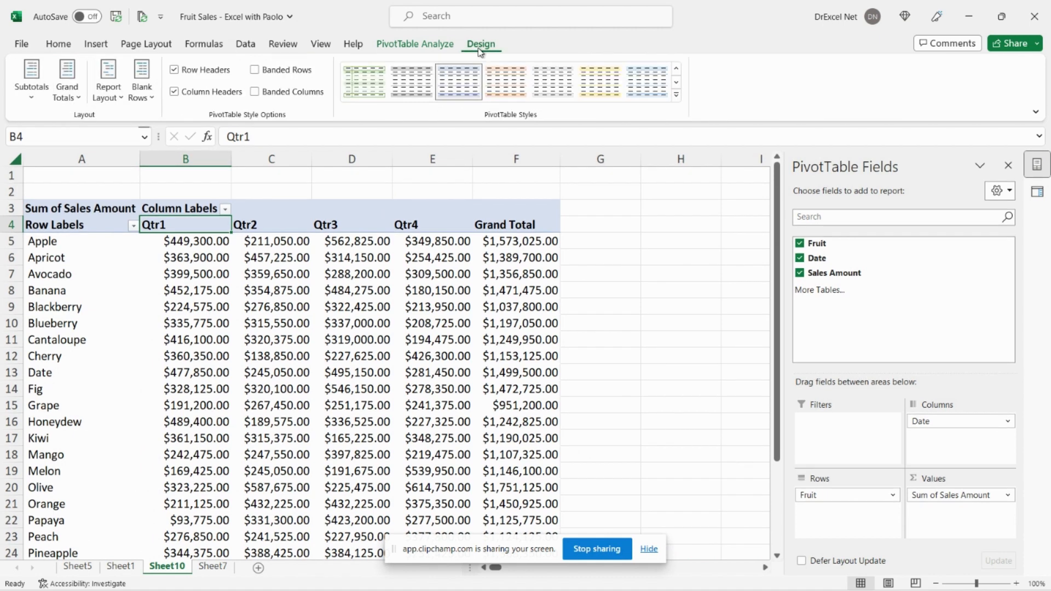
click(678, 96)
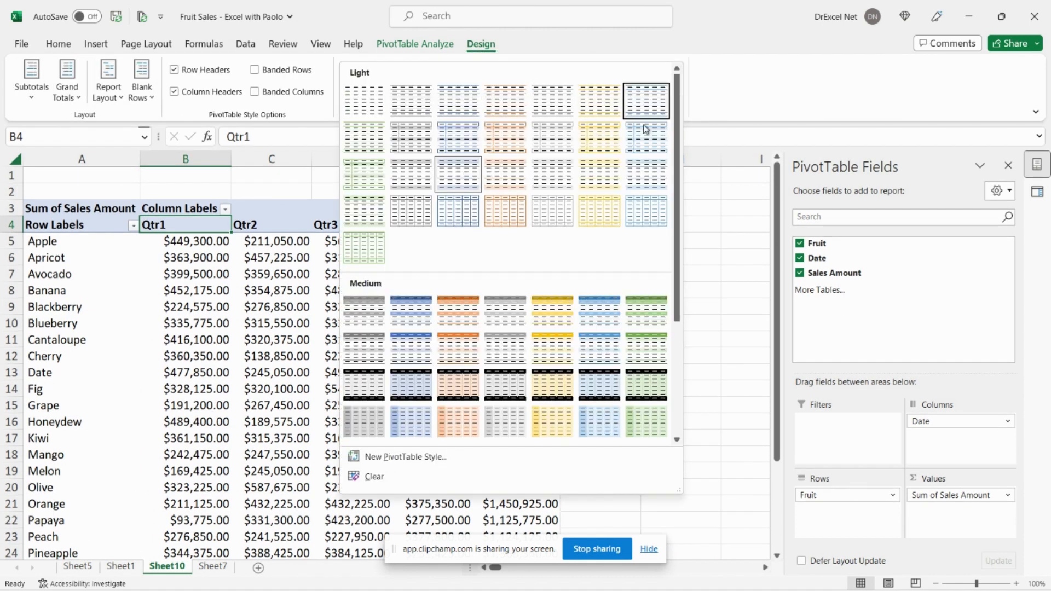
click(634, 421)
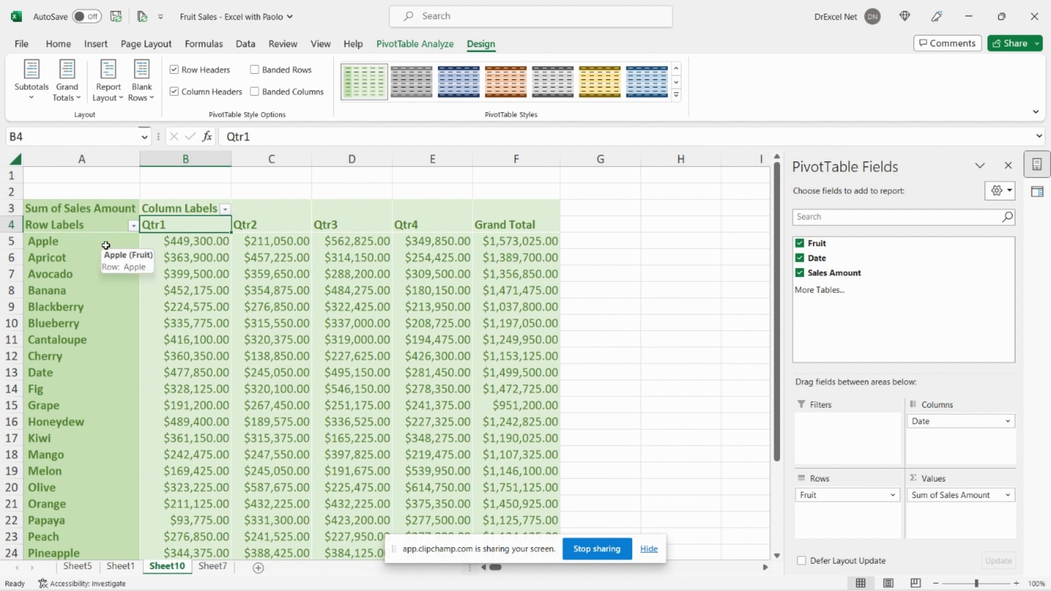
mouse_move(220, 585)
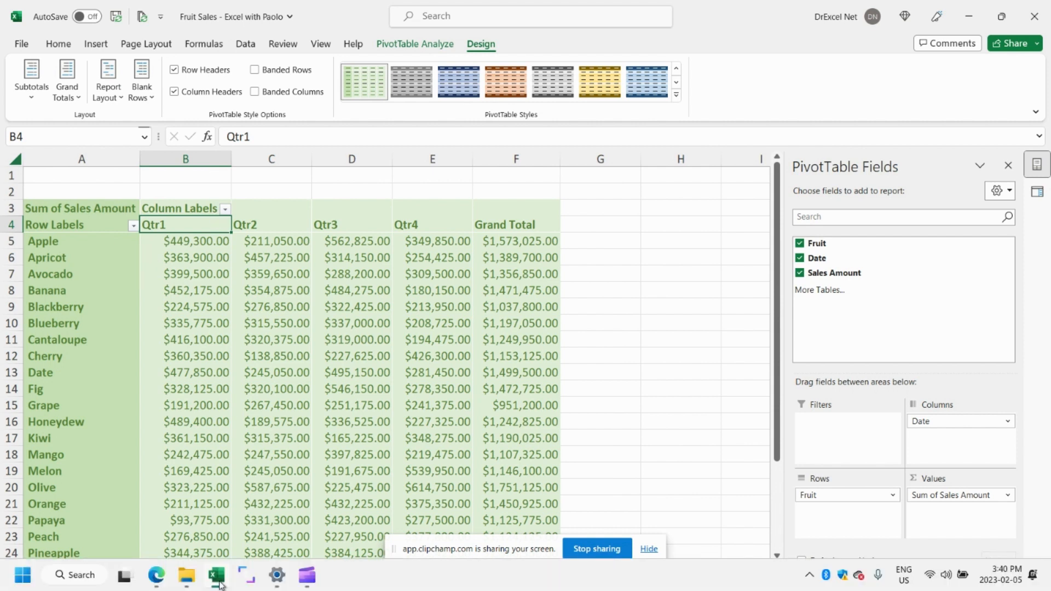